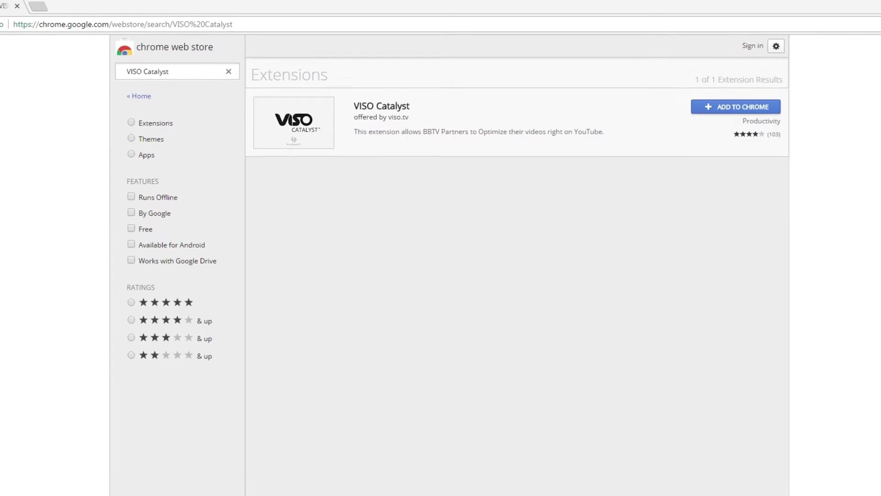
# Step: Add the VISO Catalyst extension to Chrome and open its Upload option
pyautogui.click(718, 110)
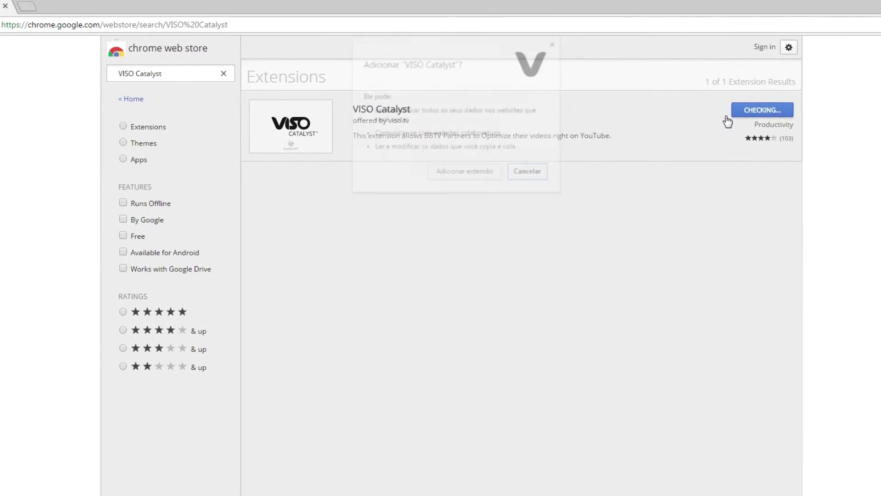
pyautogui.click(459, 182)
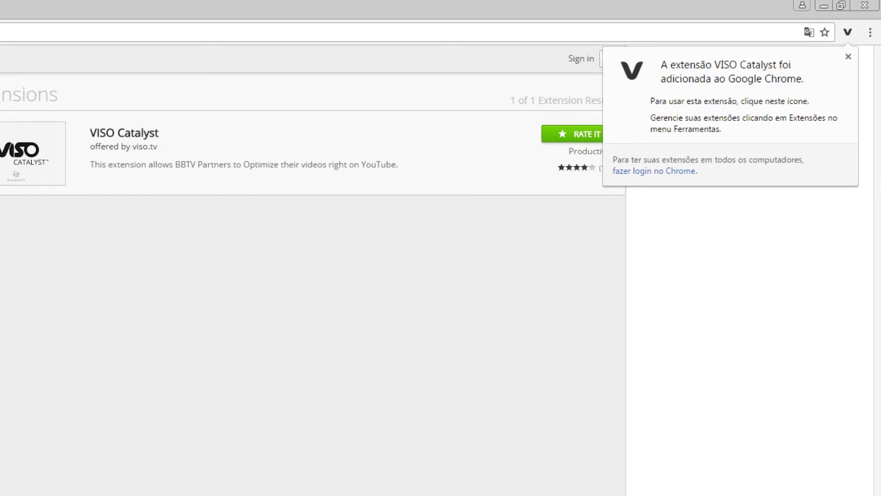
pyautogui.click(849, 35)
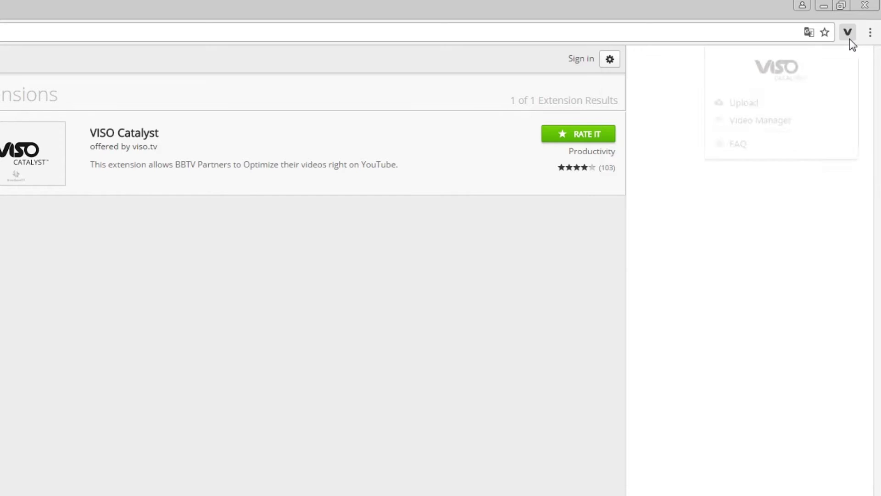
pyautogui.click(776, 106)
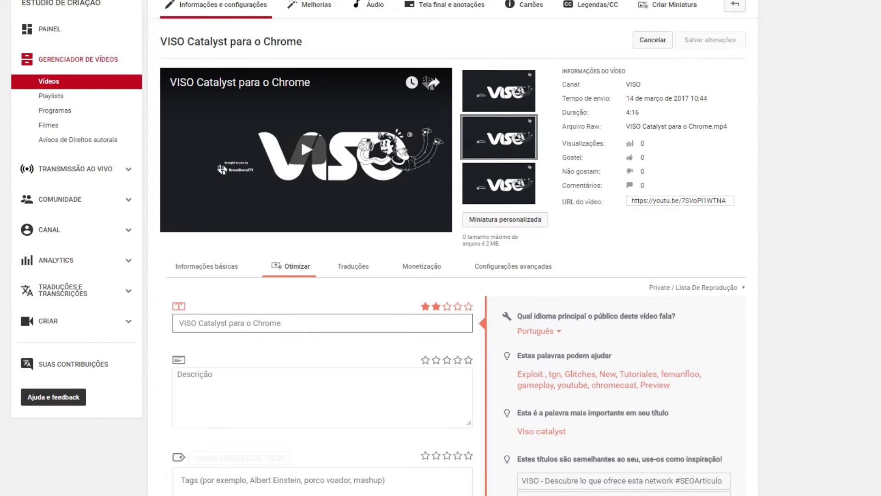
# Step: Set the video title to "VISO Catalyst para o Chrome - Maior Desempenho em Videos"
pyautogui.press('BackSpace')
pyautogui.press('BackSpace')
pyautogui.press('BackSpace')
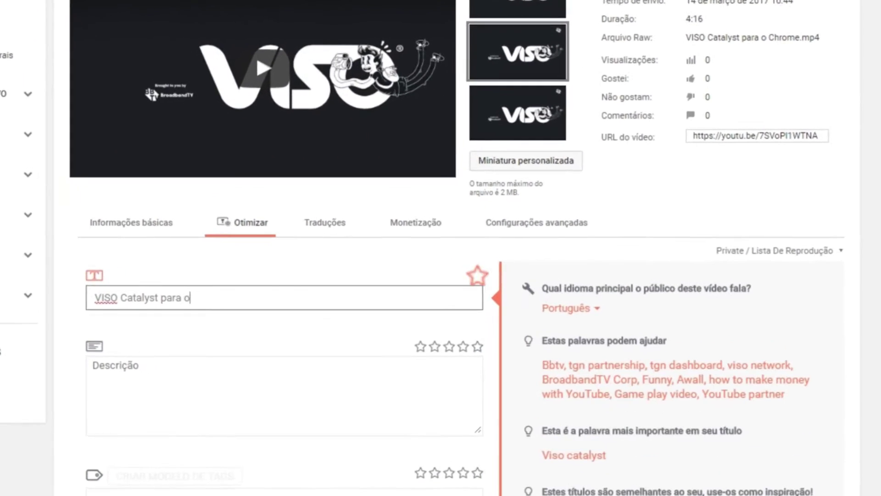
pyautogui.press('BackSpace')
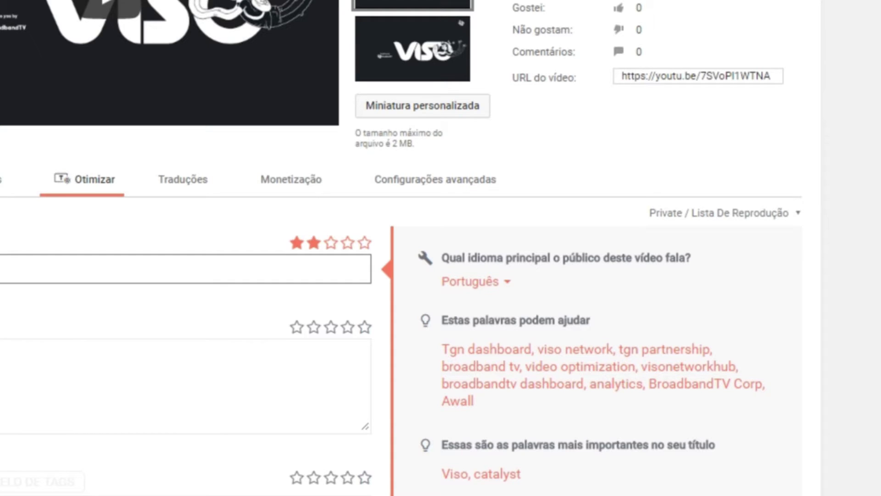
pyautogui.hotkey('ctrl', 'v')
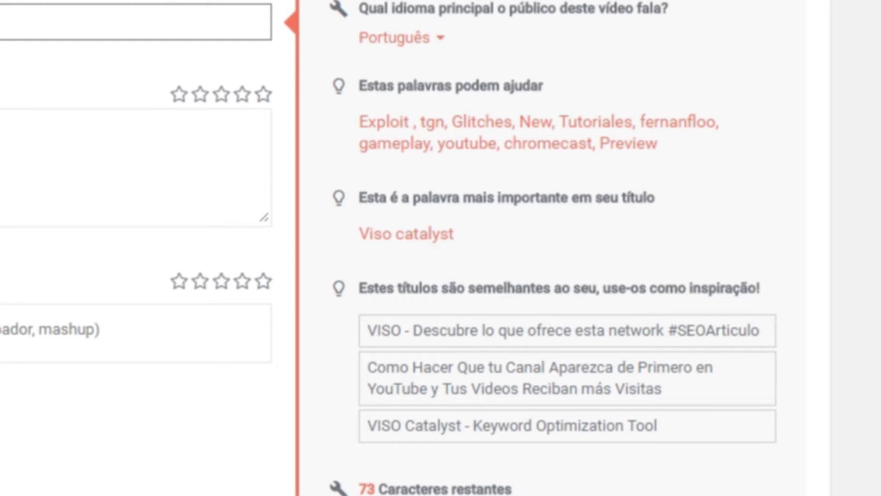
pyautogui.press('BackSpace')
pyautogui.press('BackSpace')
pyautogui.press('BackSpace')
pyautogui.press('BackSpace')
pyautogui.press('BackSpace')
pyautogui.press('BackSpace')
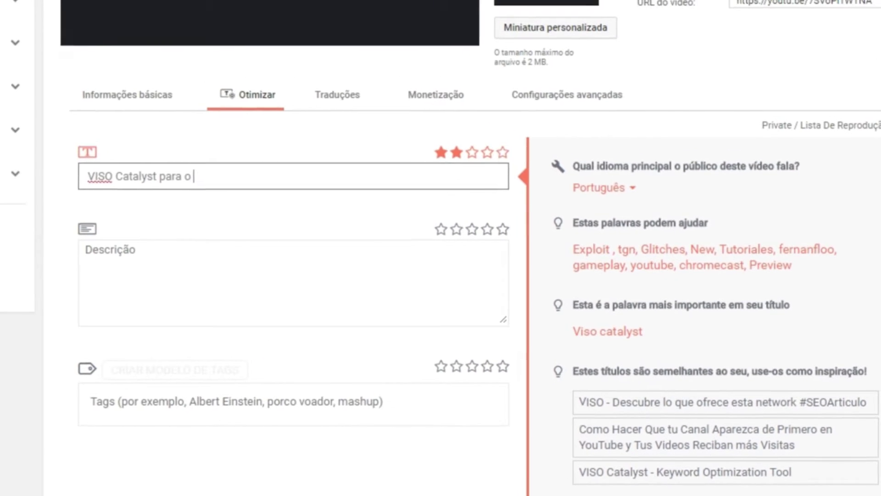
pyautogui.press('BackSpace')
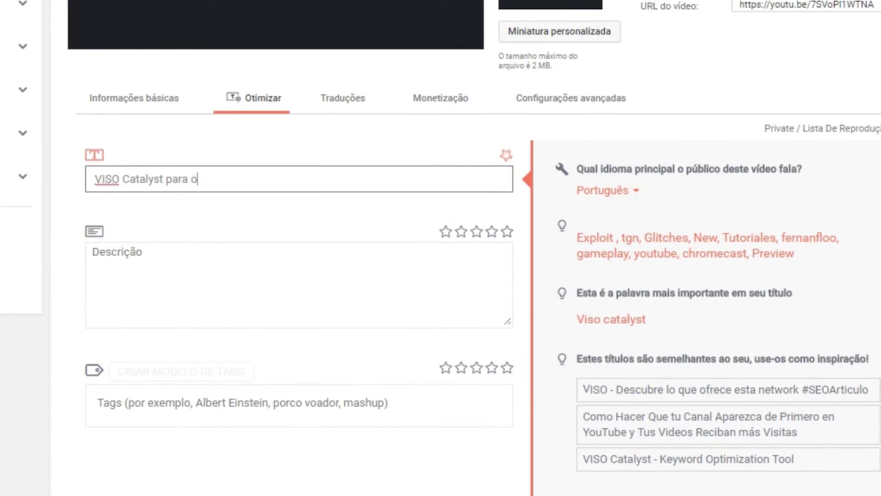
pyautogui.write('semp')
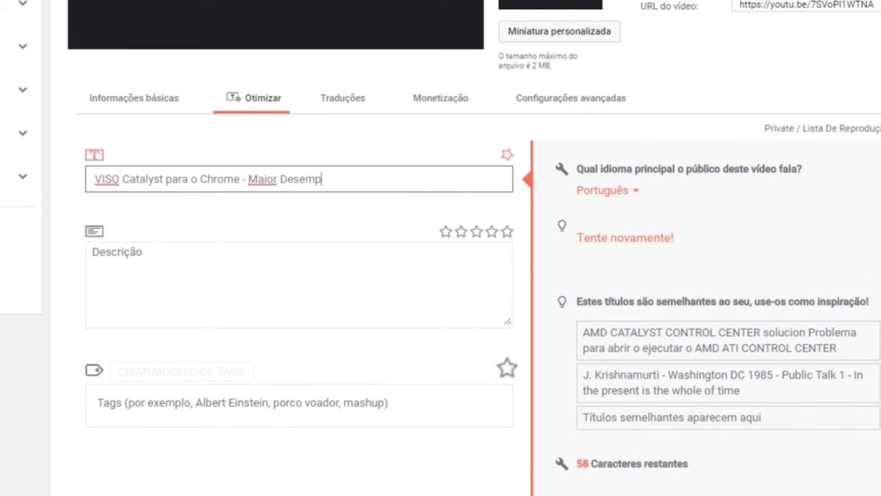
pyautogui.write('enho em Videos')
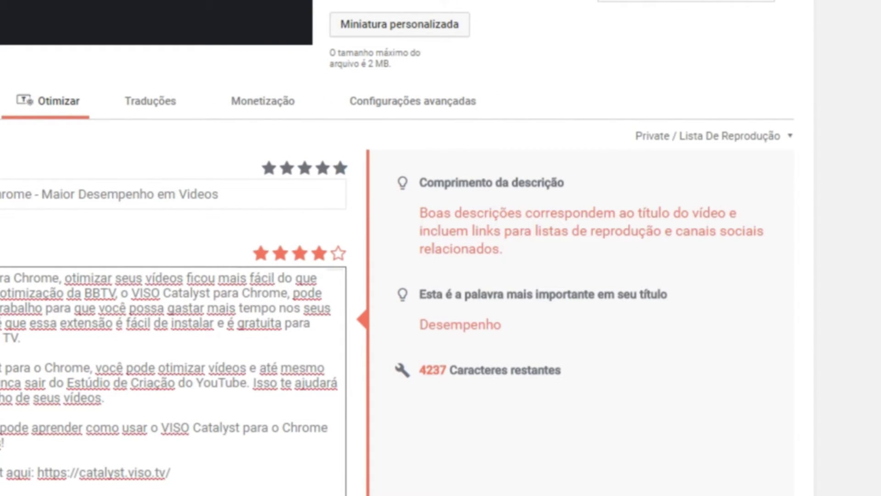
pyautogui.write('http://partnership.bbtv.com/')
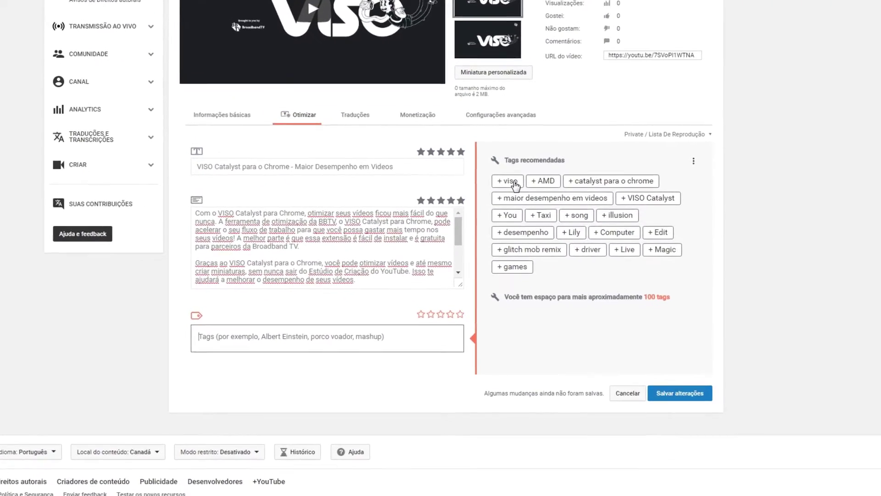
# Step: Add the recommended tags viso, catalyst para o chrome, maior desempenho em videos, VISO Catalyst and desempenho, and open the tag options
pyautogui.click(511, 201)
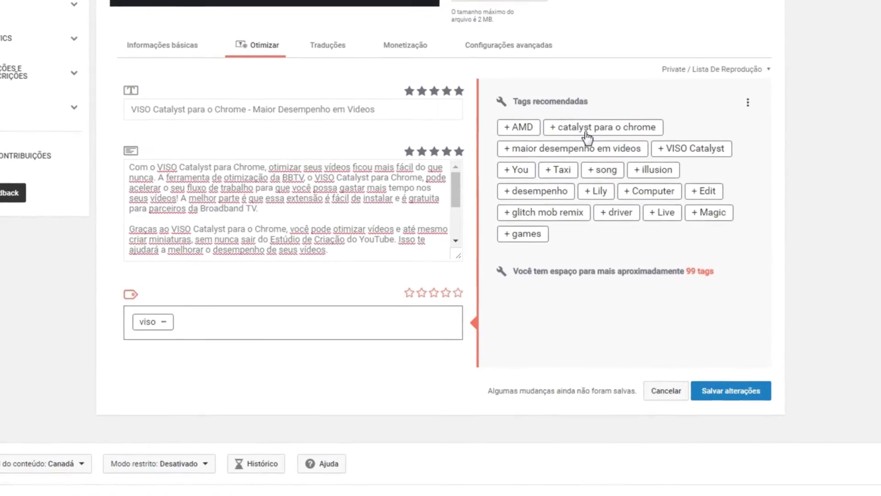
pyautogui.click(576, 156)
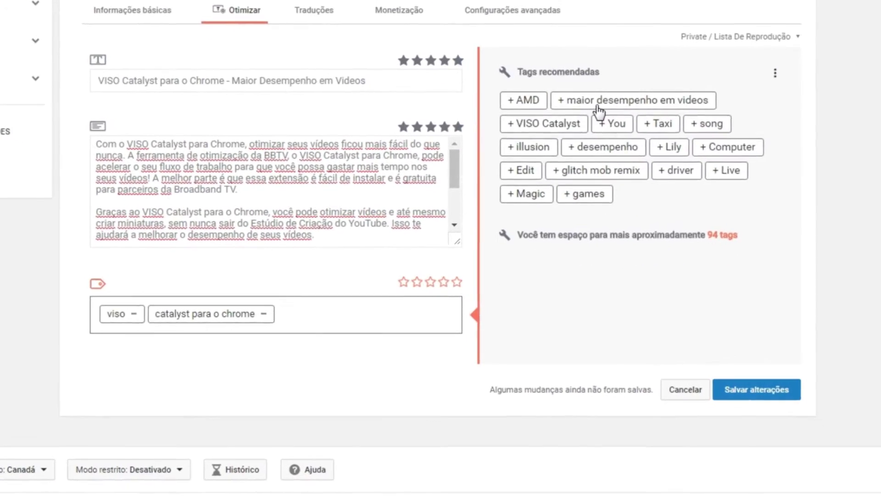
pyautogui.click(598, 104)
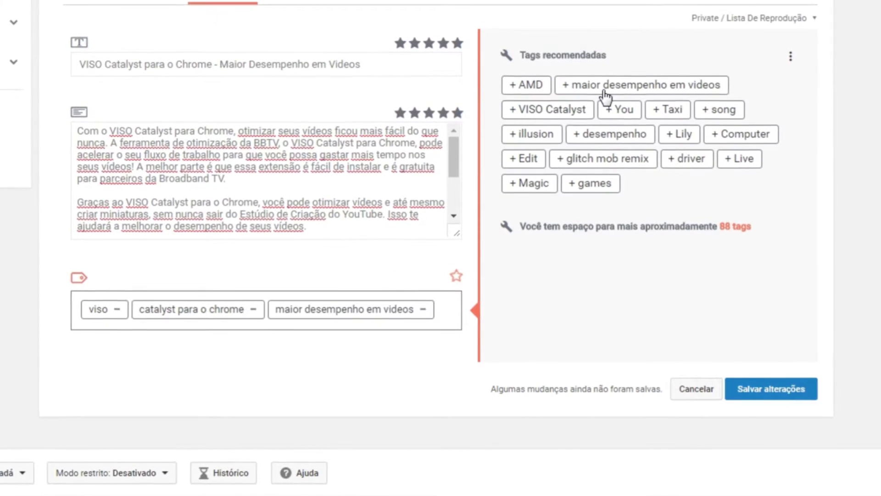
pyautogui.click(605, 87)
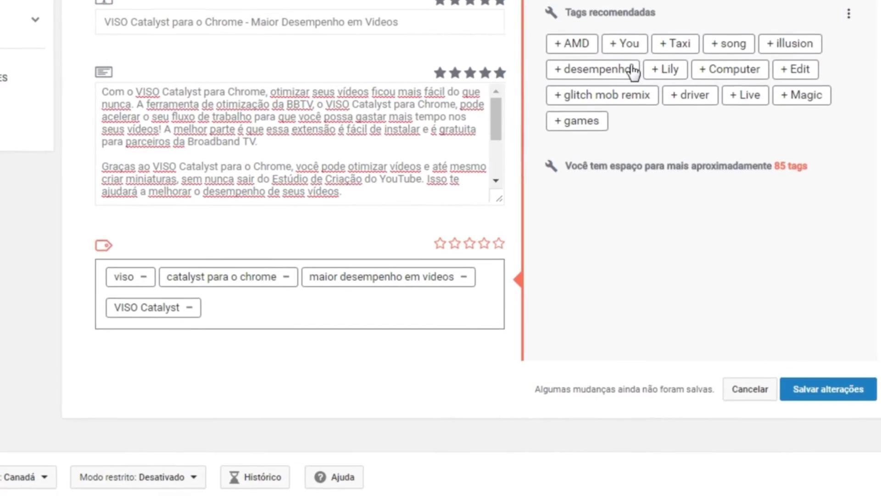
pyautogui.click(617, 81)
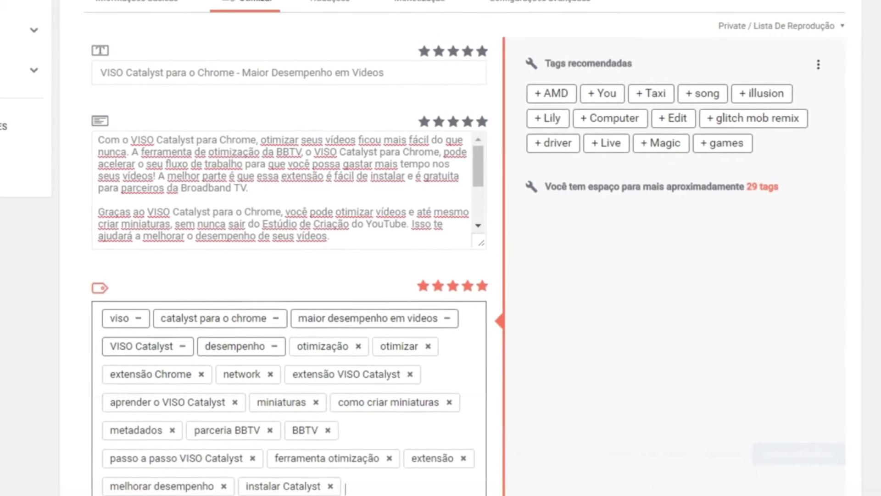
pyautogui.click(819, 64)
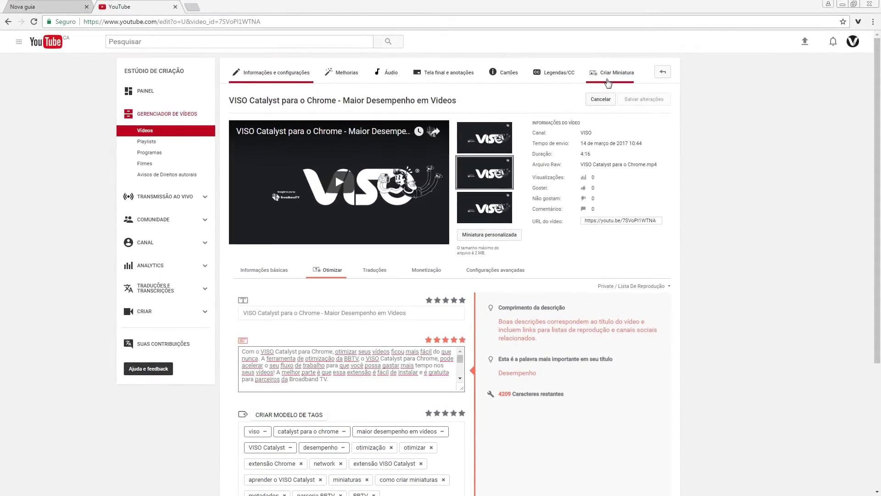
# Step: Start creating a custom thumbnail for the video and load the image file "VISO Catalyst para o Chrome" into it
pyautogui.click(609, 81)
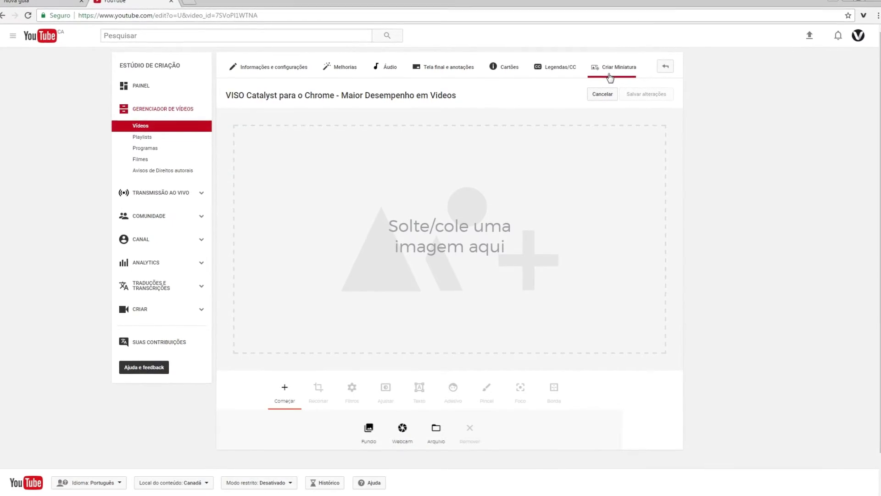
pyautogui.click(474, 252)
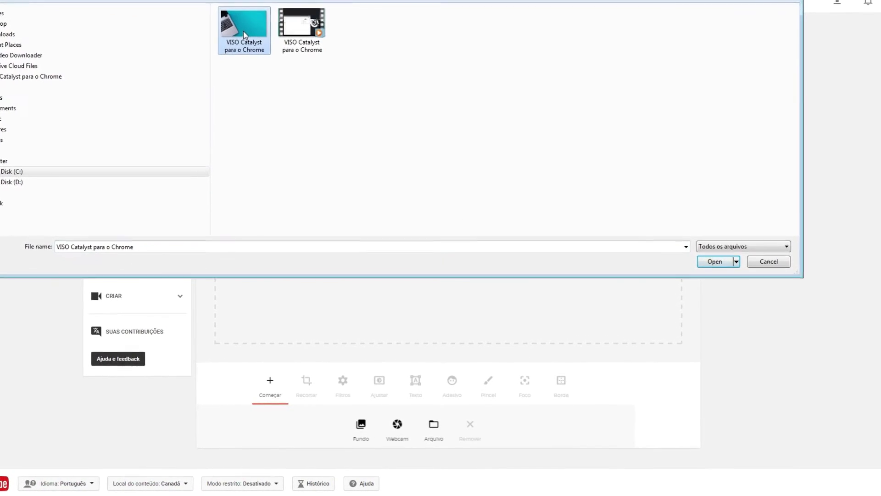
pyautogui.click(719, 257)
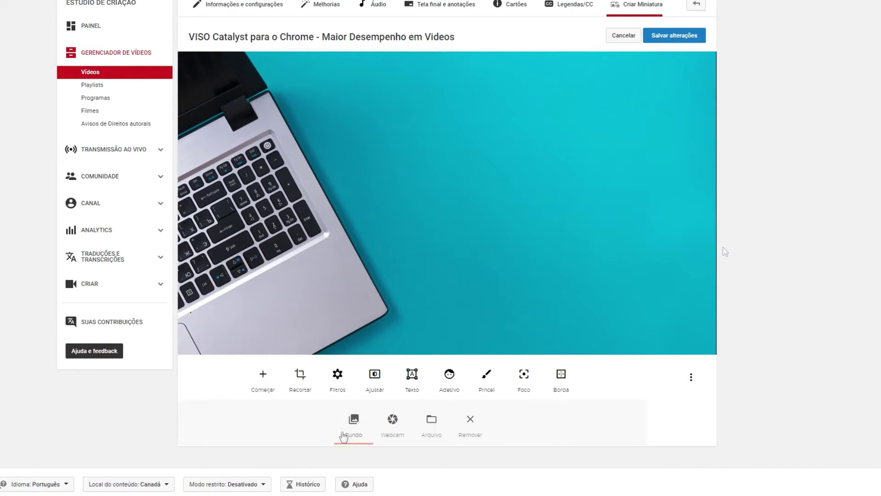
# Step: Browse the built-in background images available for the thumbnail
pyautogui.click(354, 446)
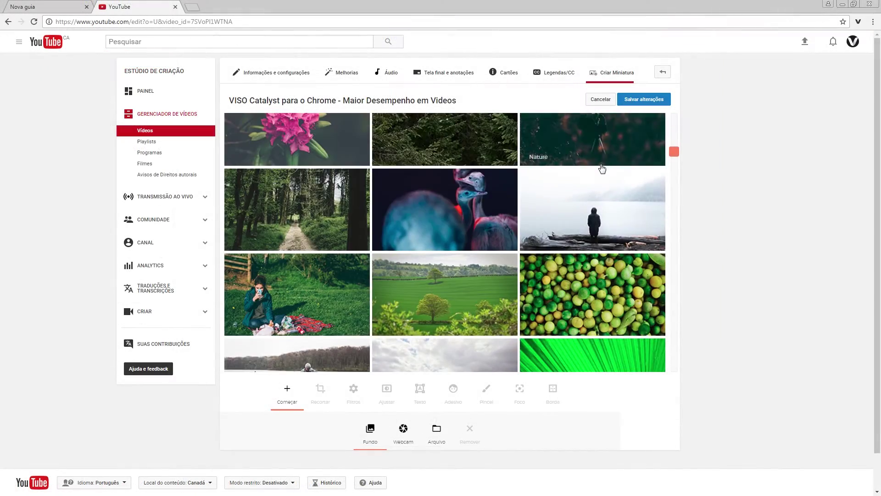
pyautogui.scroll(-3, 626, 116)
pyautogui.scroll(-10, 603, 168)
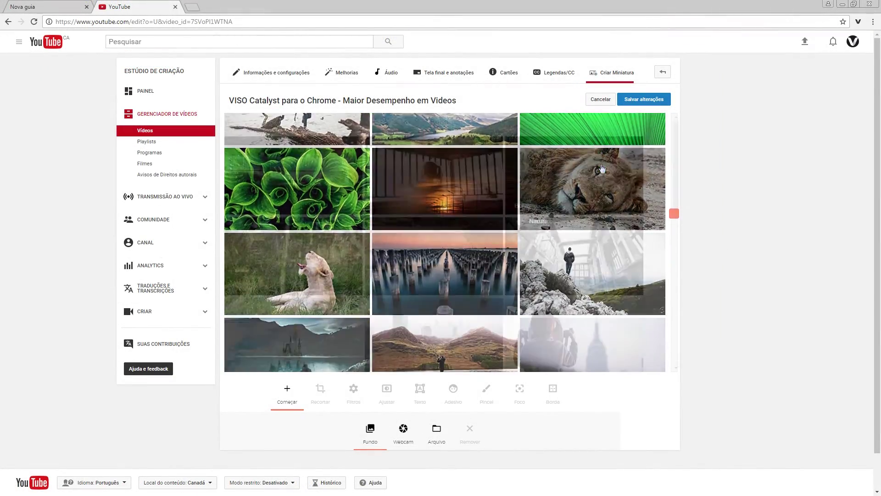
pyautogui.scroll(-5, 565, 193)
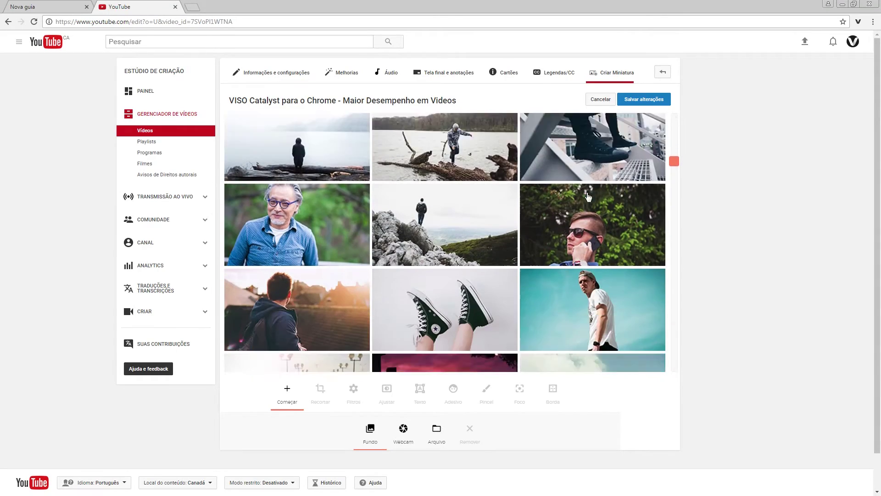
pyautogui.scroll(-3, 588, 197)
# Step: Load the "VISO Catalyst para o Chrome" image from the computer again and adjust its crop area from the lower-right corner
pyautogui.click(436, 432)
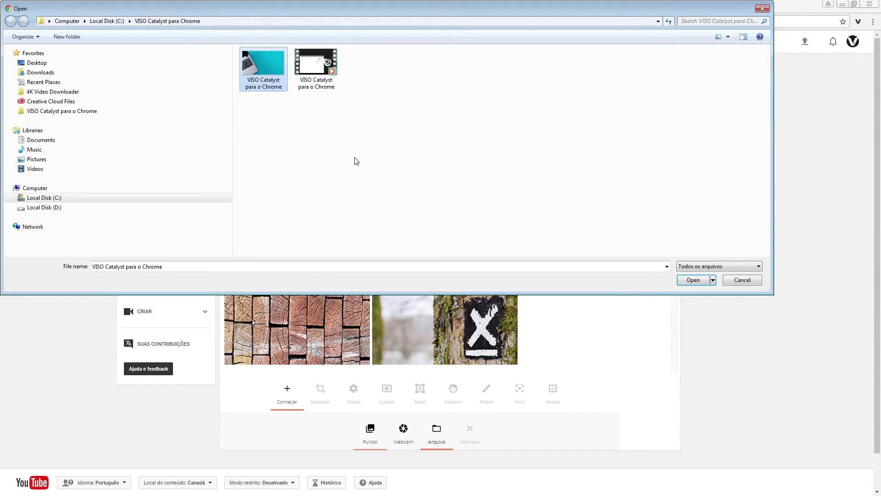
pyautogui.click(701, 281)
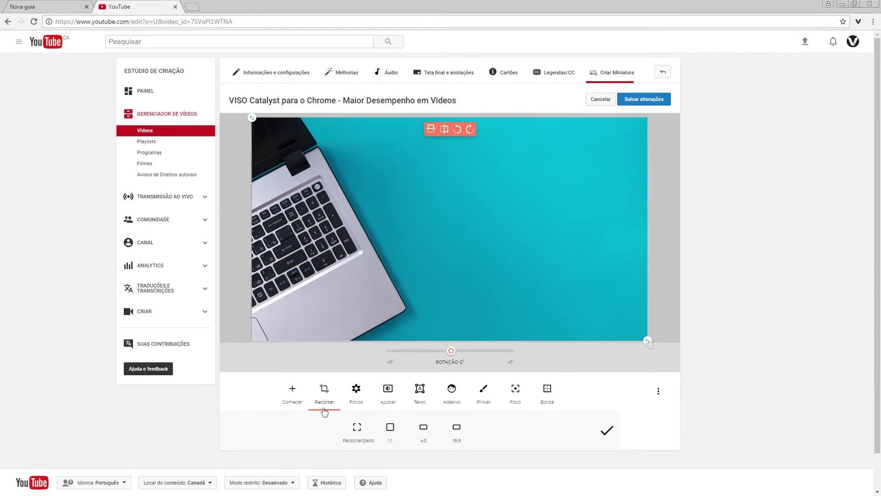
pyautogui.moveTo(647, 341); pyautogui.dragTo(682, 359)
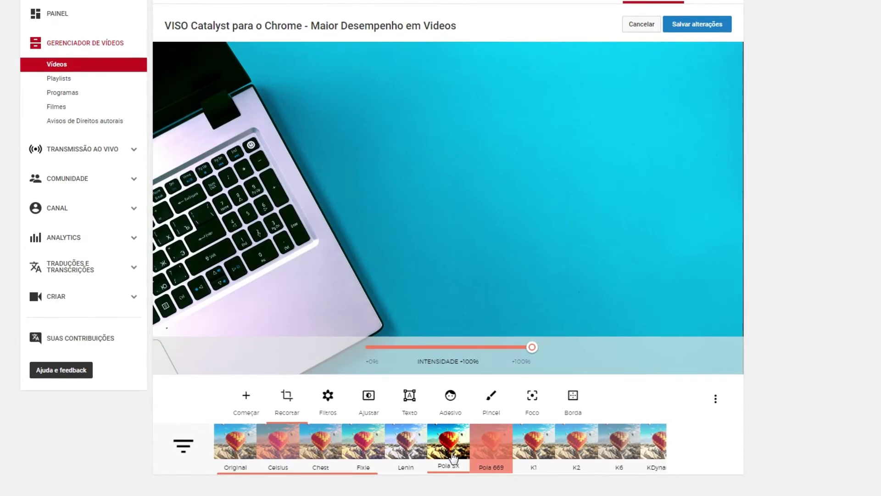
# Step: Apply the Pola SX filter to the thumbnail image at 54% intensity
pyautogui.click(449, 456)
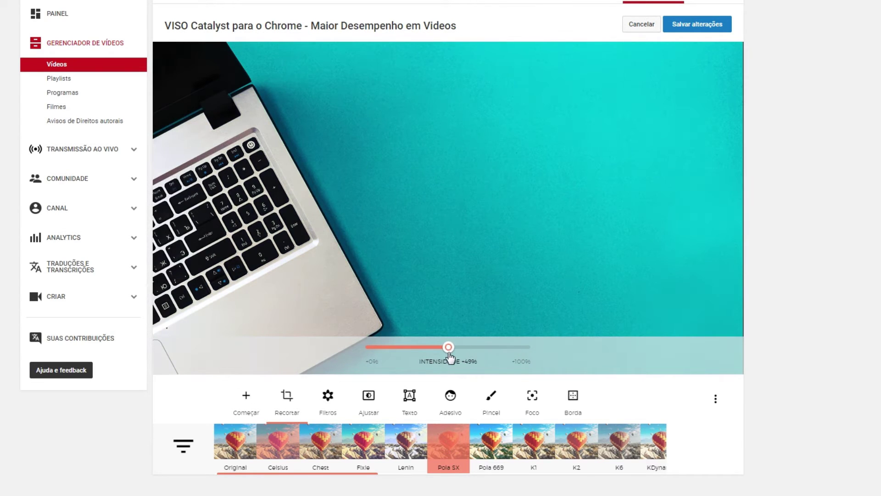
pyautogui.moveTo(450, 357); pyautogui.dragTo(455, 357)
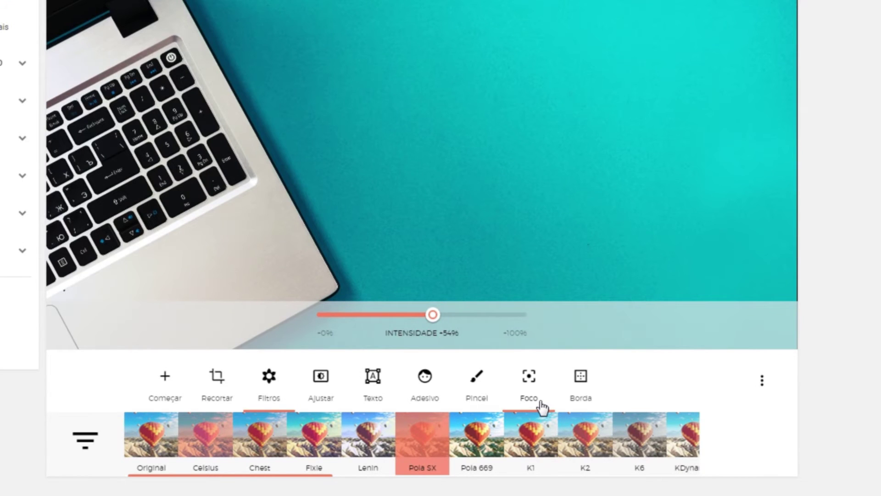
# Step: Apply a circular focus effect with a reduced blur radius, enlarging its focus circle and shifting it slightly across the laptop
pyautogui.click(543, 406)
pyautogui.click(349, 476)
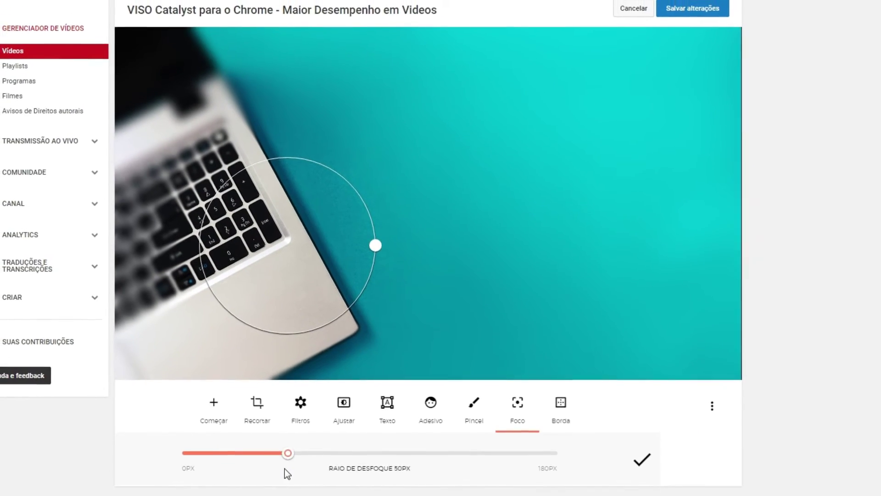
pyautogui.moveTo(284, 469); pyautogui.dragTo(232, 471)
pyautogui.moveTo(379, 258)
pyautogui.mouseDown()
pyautogui.moveTo(406, 257)
pyautogui.moveTo(392, 263)
pyautogui.mouseUp()
pyautogui.moveTo(333, 251); pyautogui.dragTo(360, 249)
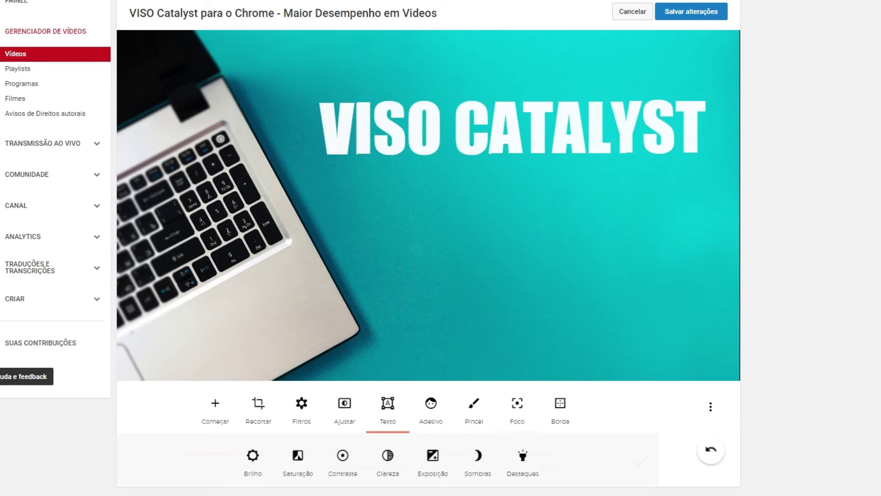
# Step: Add the text "PARA O CHROME" below "VISO CATALYST", try the Times, Verdana and Helvetica fonts, and settle on Impact
pyautogui.click(388, 430)
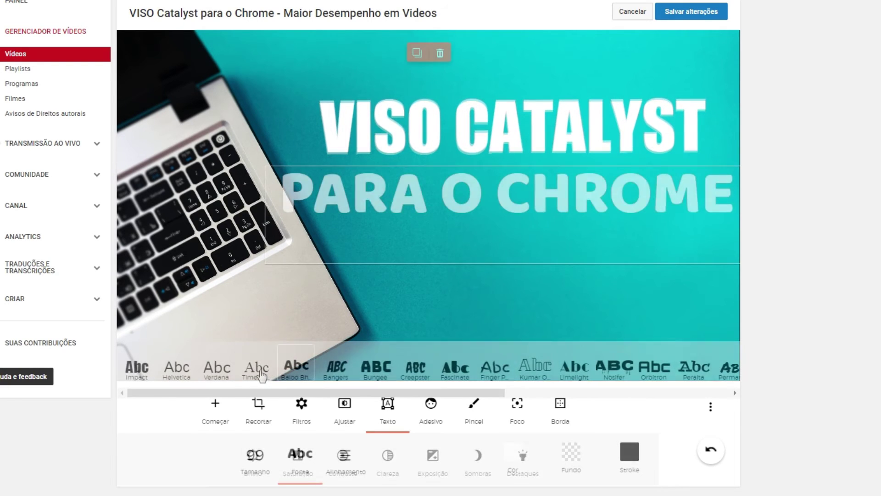
pyautogui.click(260, 373)
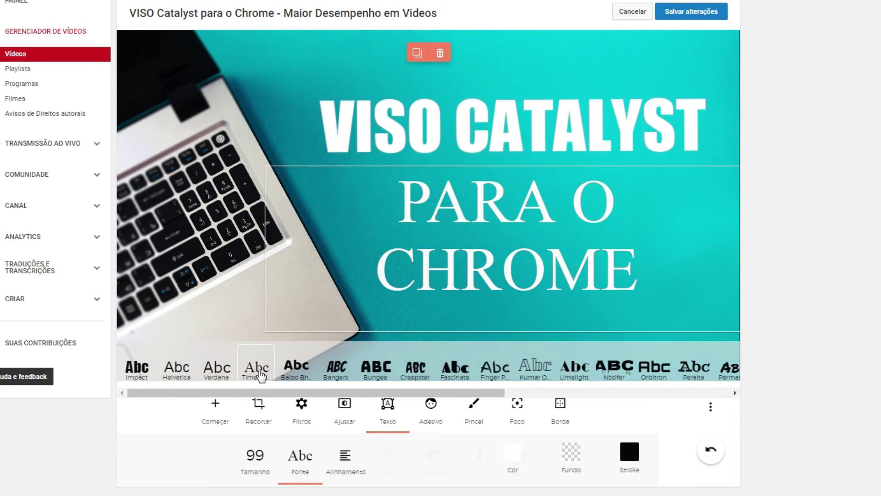
pyautogui.click(225, 376)
pyautogui.click(177, 374)
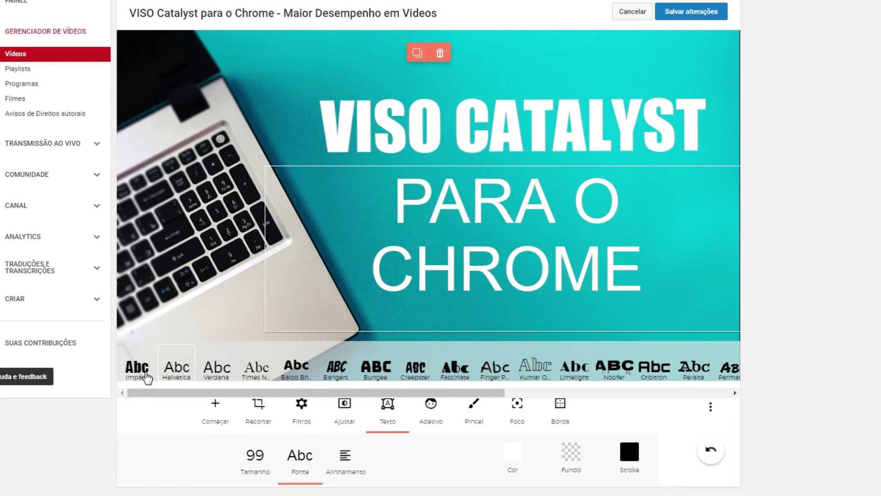
pyautogui.click(147, 378)
# Step: Change the fill color of the "PARA O CHROME" text to yellow
pyautogui.click(512, 452)
pyautogui.click(472, 332)
pyautogui.click(527, 340)
# Step: Add the flame sticker from the Graphics category to the thumbnail
pyautogui.click(431, 429)
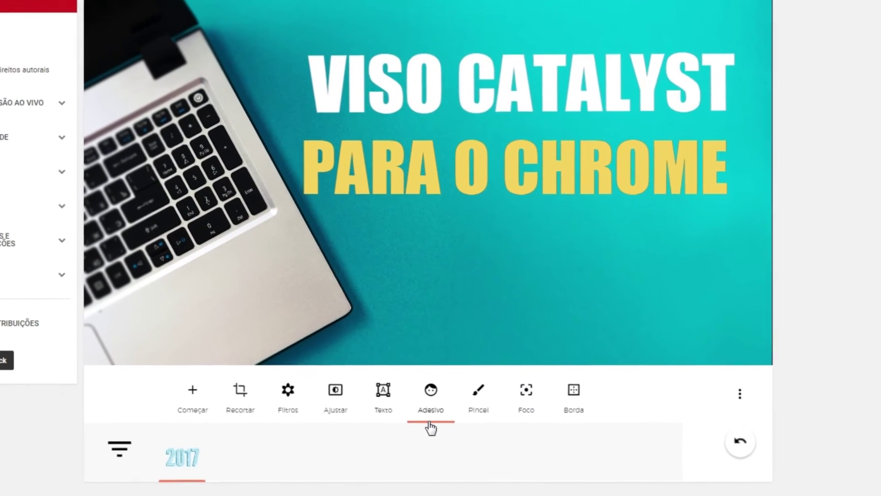
pyautogui.click(120, 450)
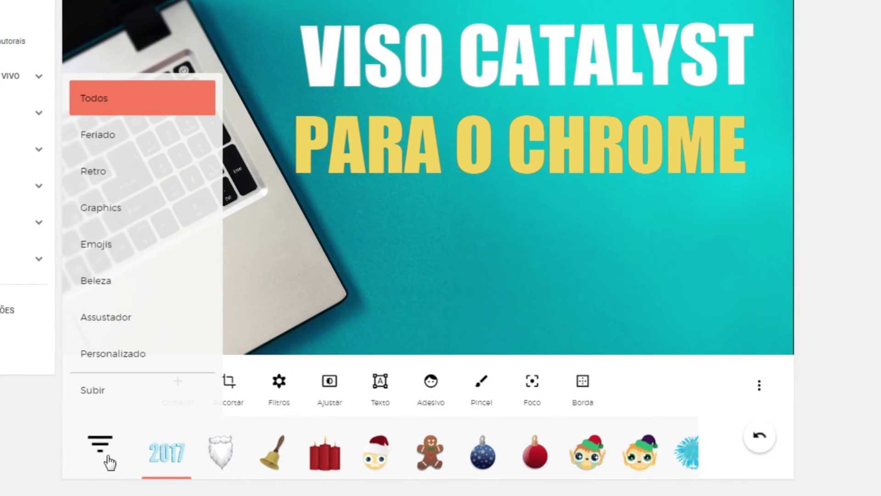
pyautogui.click(126, 221)
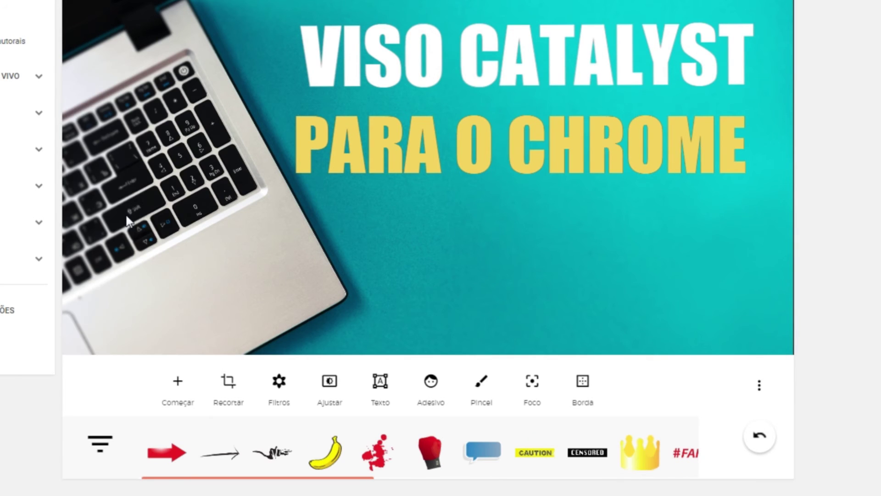
pyautogui.moveTo(268, 479); pyautogui.dragTo(439, 478)
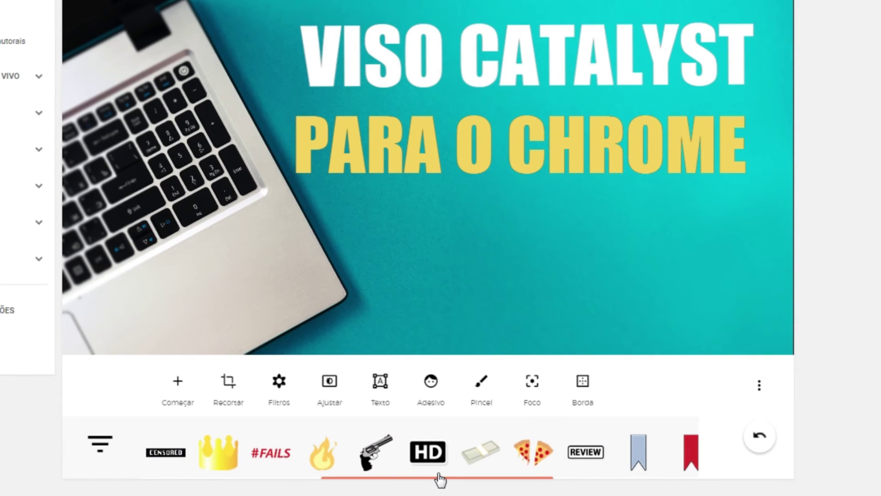
pyautogui.click(323, 454)
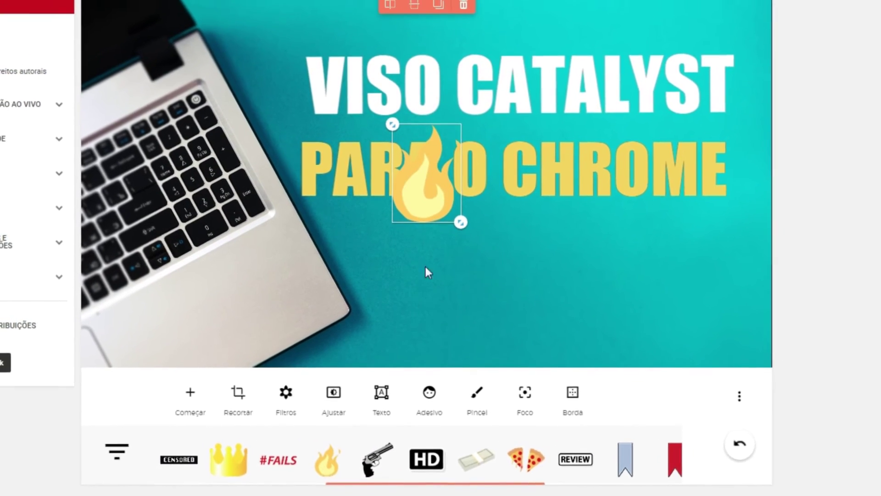
# Step: Try the flame sticker slightly enlarged in the empty area below the word "CHROME", and undo the sticker's addition
pyautogui.moveTo(430, 223); pyautogui.dragTo(426, 306)
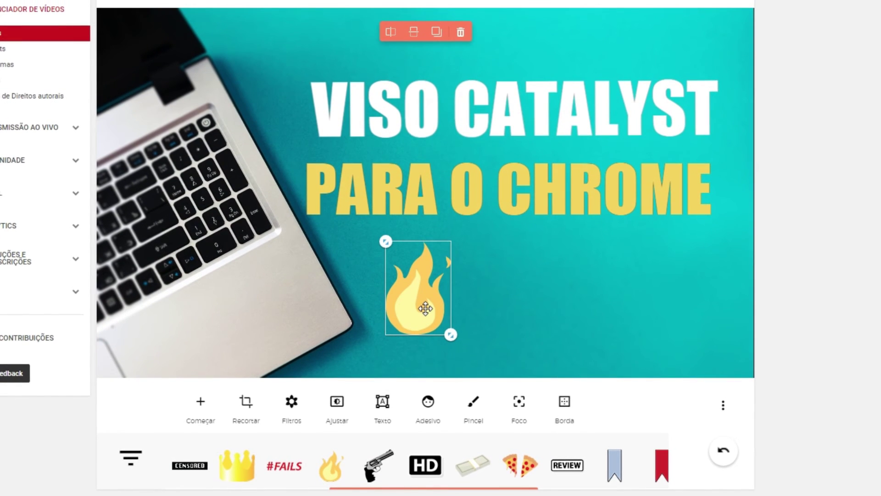
pyautogui.moveTo(452, 342)
pyautogui.mouseDown()
pyautogui.moveTo(507, 317)
pyautogui.moveTo(444, 351)
pyautogui.moveTo(469, 346)
pyautogui.mouseUp()
pyautogui.moveTo(423, 308); pyautogui.dragTo(689, 313)
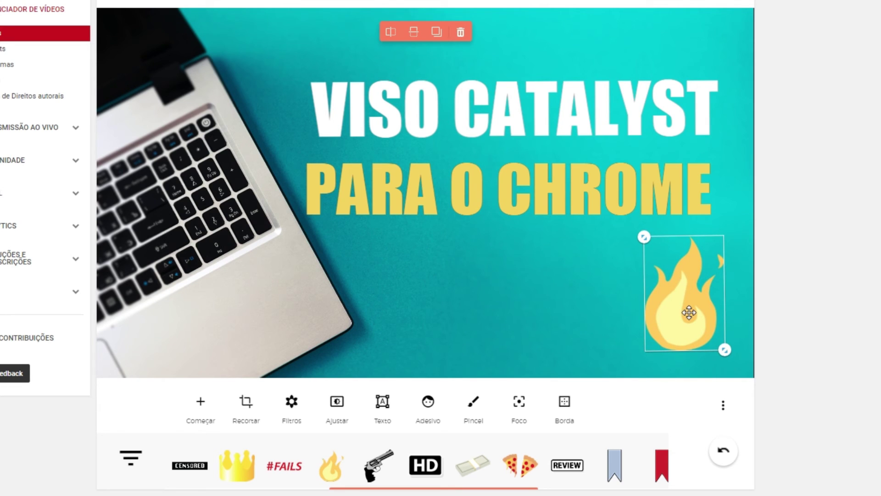
pyautogui.click(724, 465)
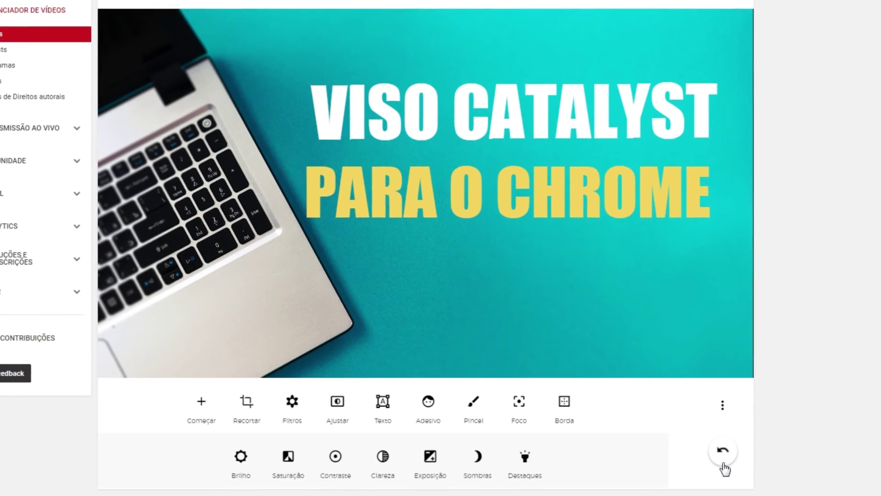